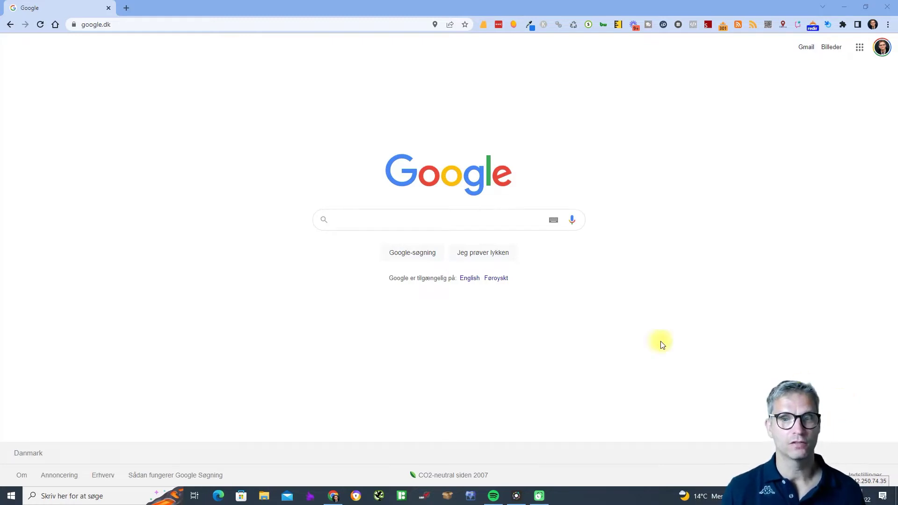
Search Google for 'bunny cloud' and open the sponsored bunny.net result.
left_click(468, 221)
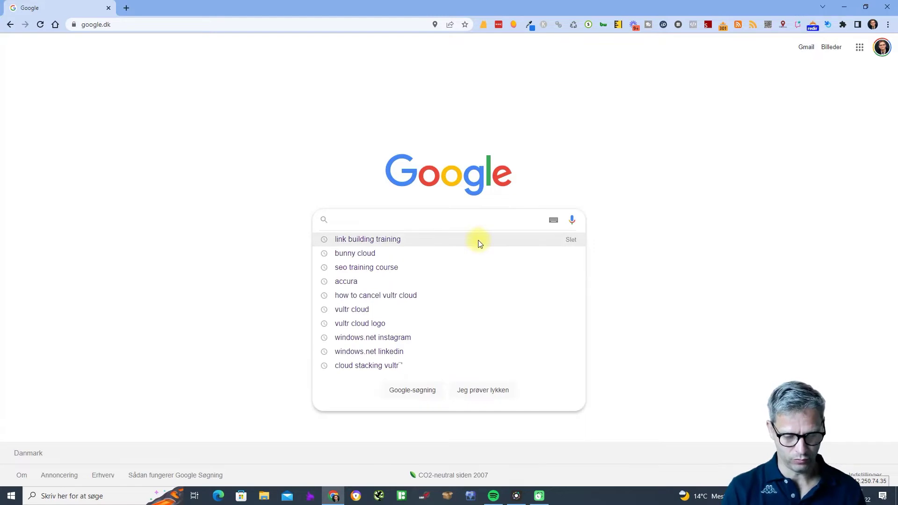
type("bunny c")
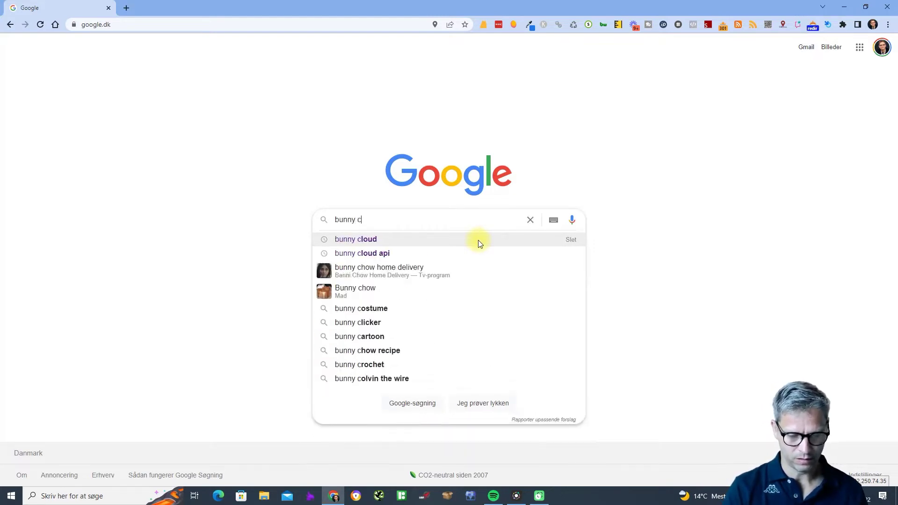
type("loud")
key("Return")
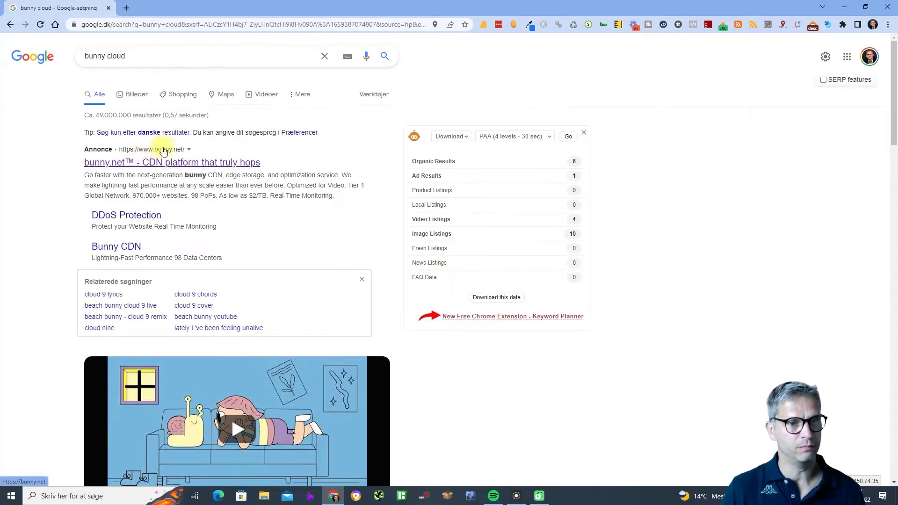
scroll(248, 154, "down", 6)
scroll(230, 375, "down", 7)
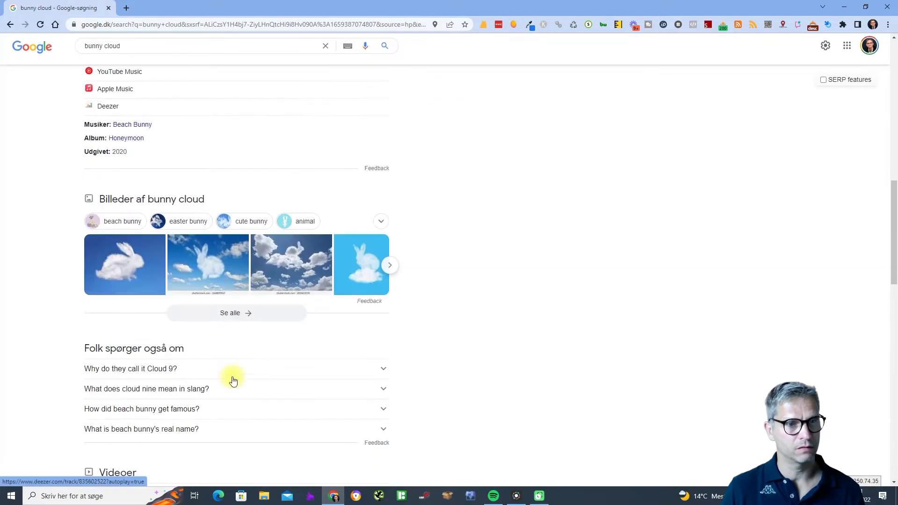
scroll(224, 363, "up", 13)
left_click(182, 164)
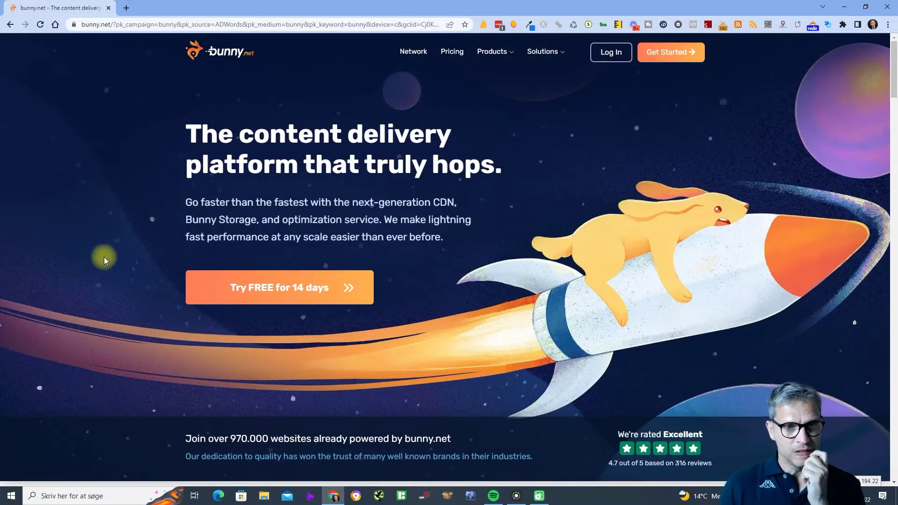
Register for the 14-day free trial with the account e-mail and a password, accepting the terms of service.
left_click(297, 286)
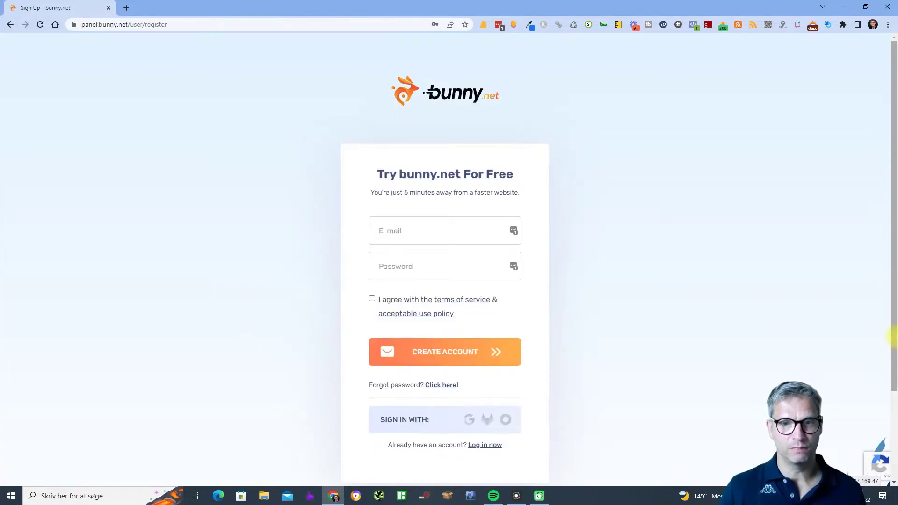
left_click(448, 235)
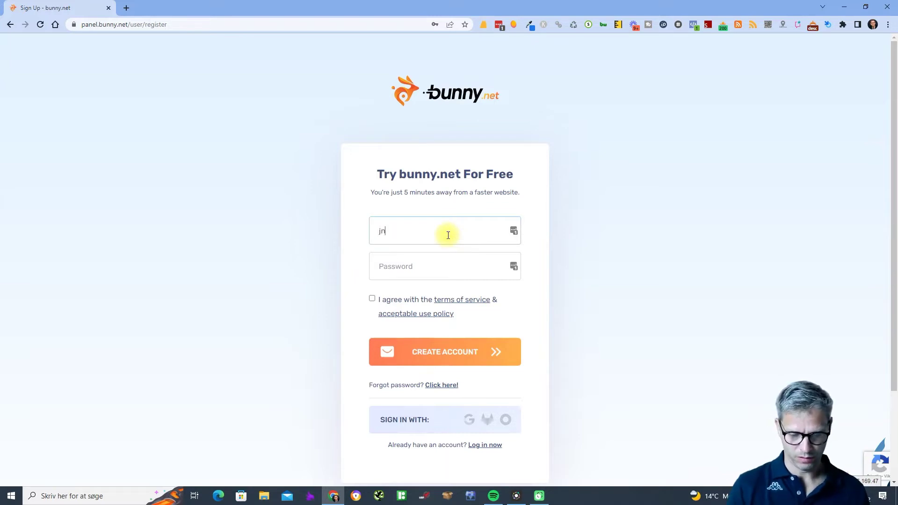
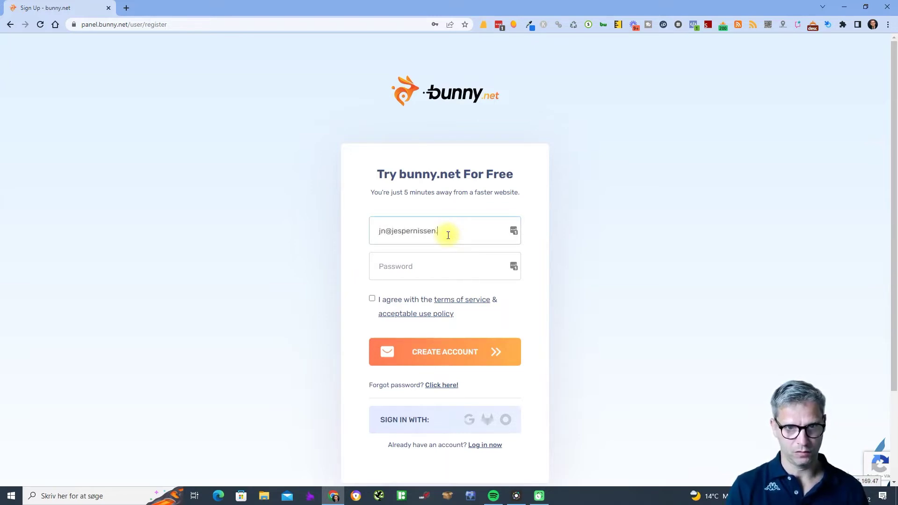
key("Tab")
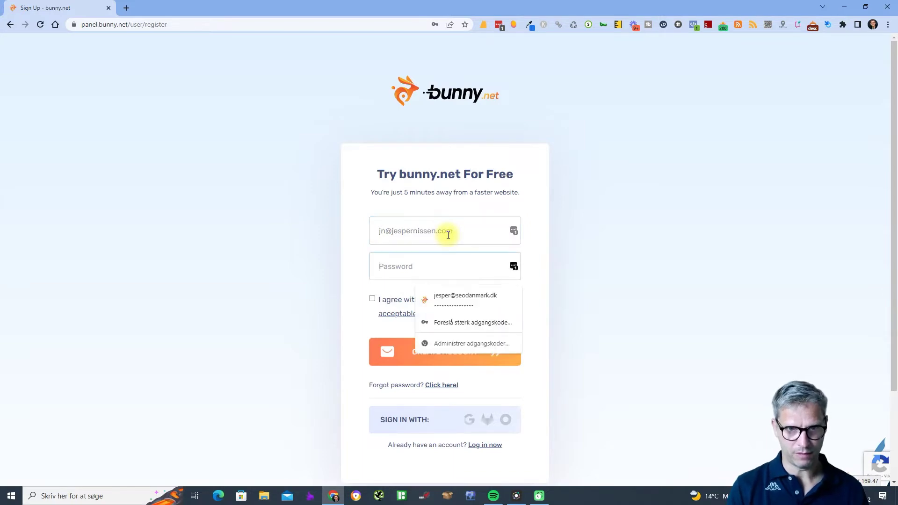
type("•••")
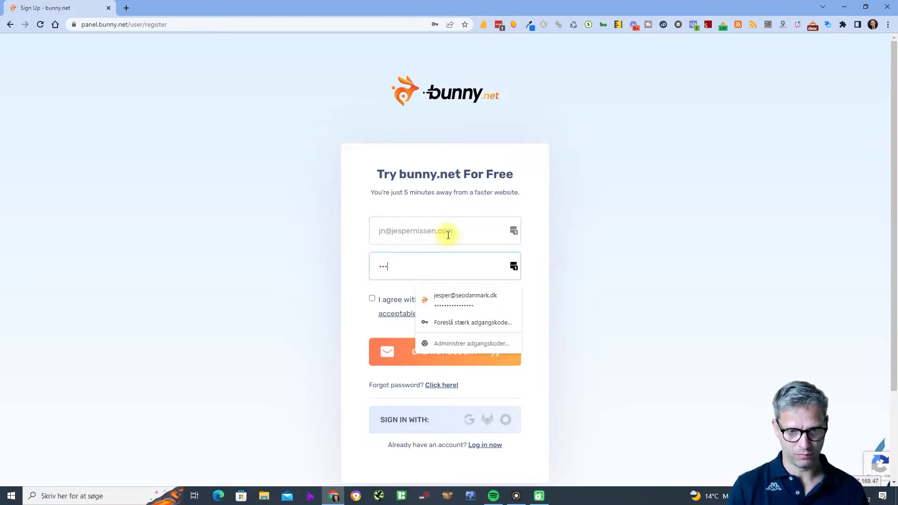
type("••••••")
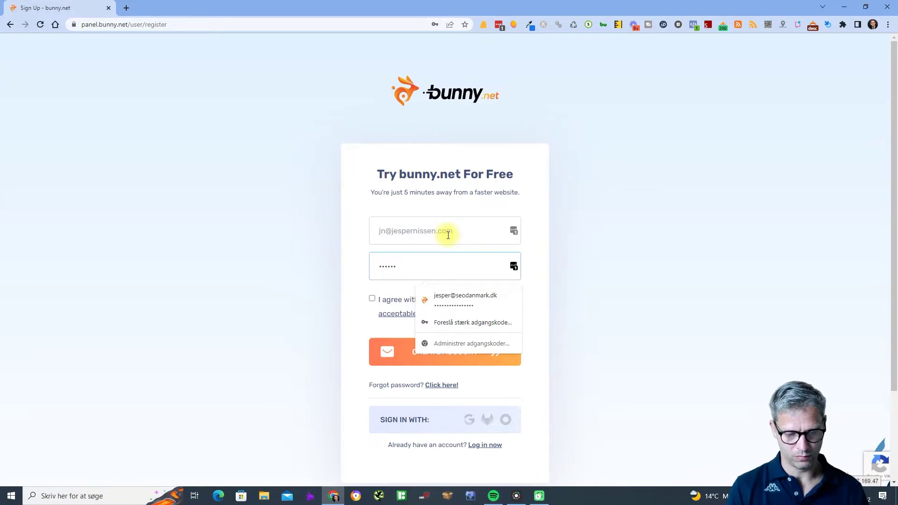
type("••")
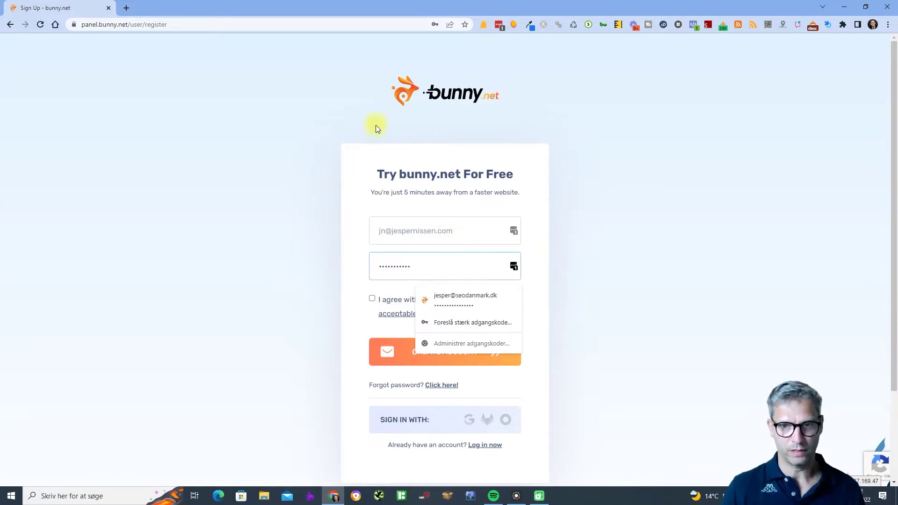
left_click(639, 176)
left_click(372, 299)
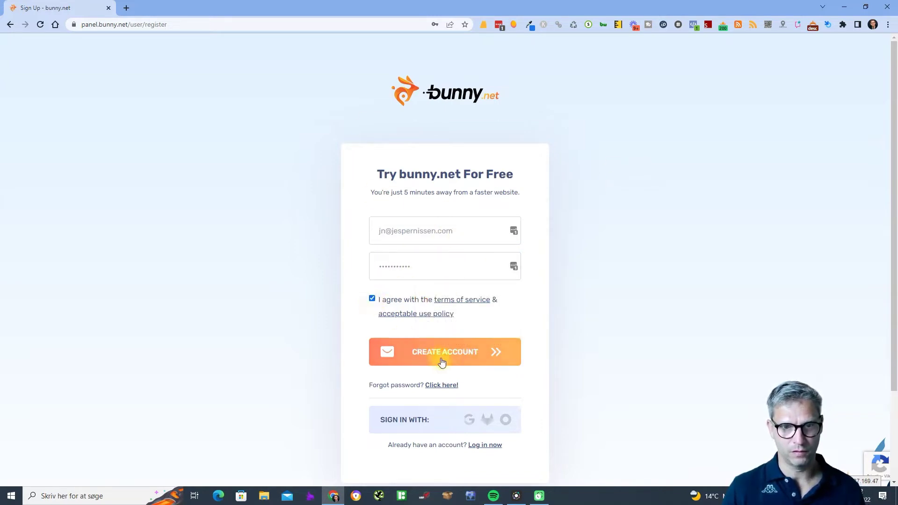
left_click(456, 361)
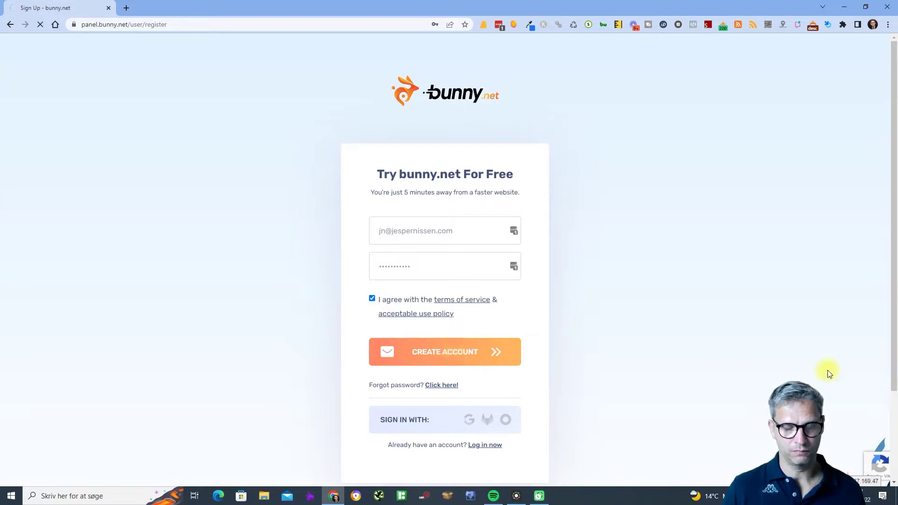
scroll(799, 367, "down", 2)
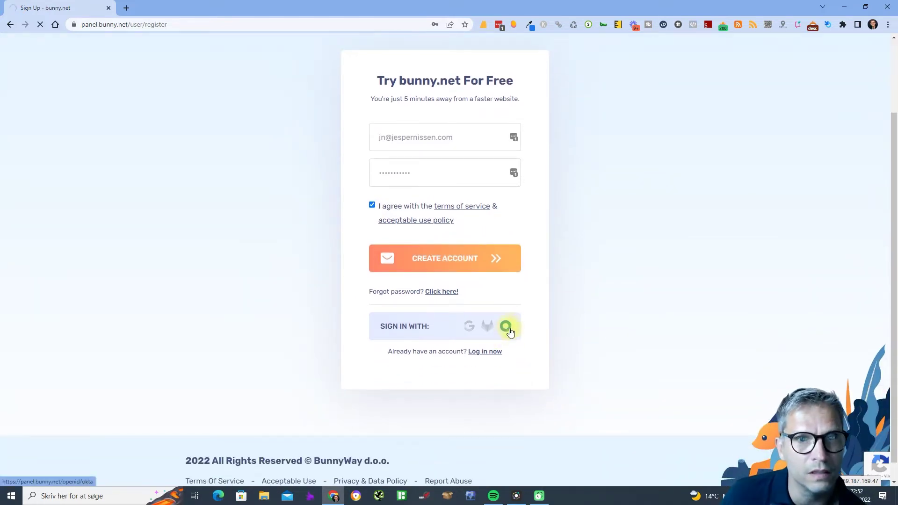
scroll(580, 299, "up", 2)
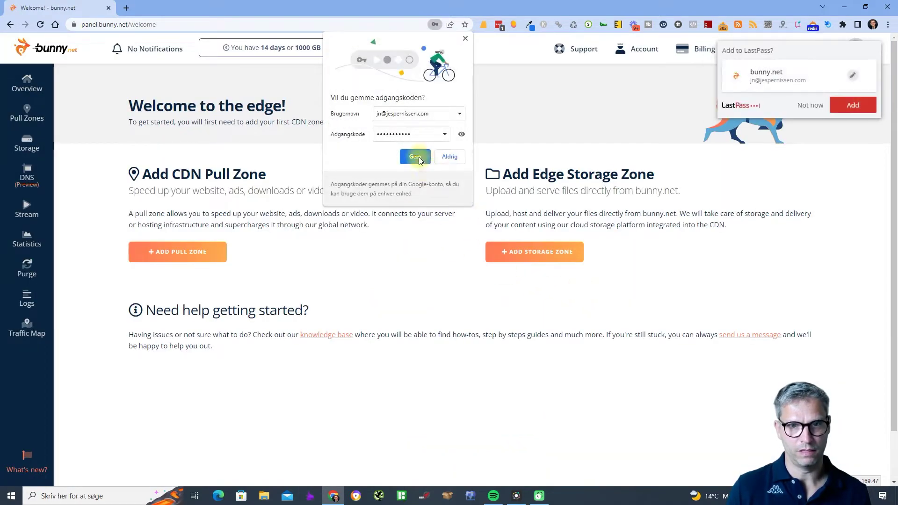
Save the new login in Chrome and LastPass, then resend the confirmation e-mail from Billing.
left_click(411, 156)
left_click(856, 104)
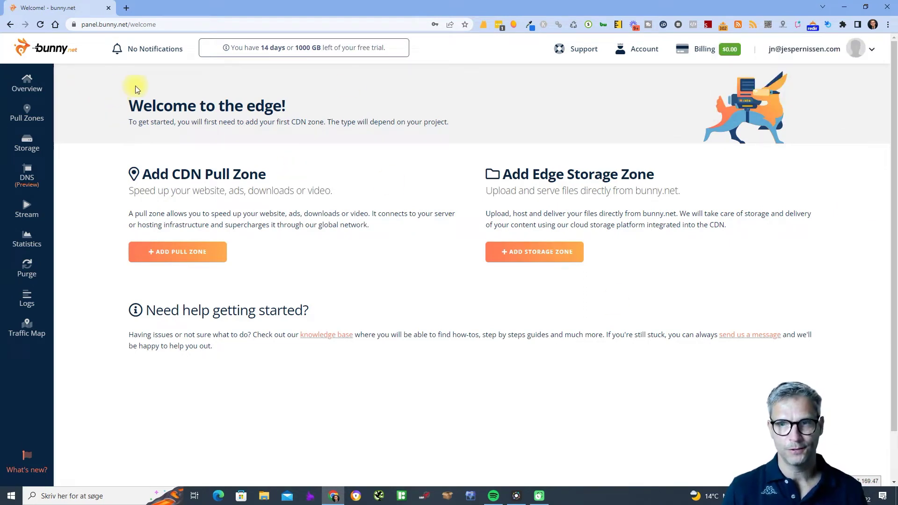
left_click(702, 50)
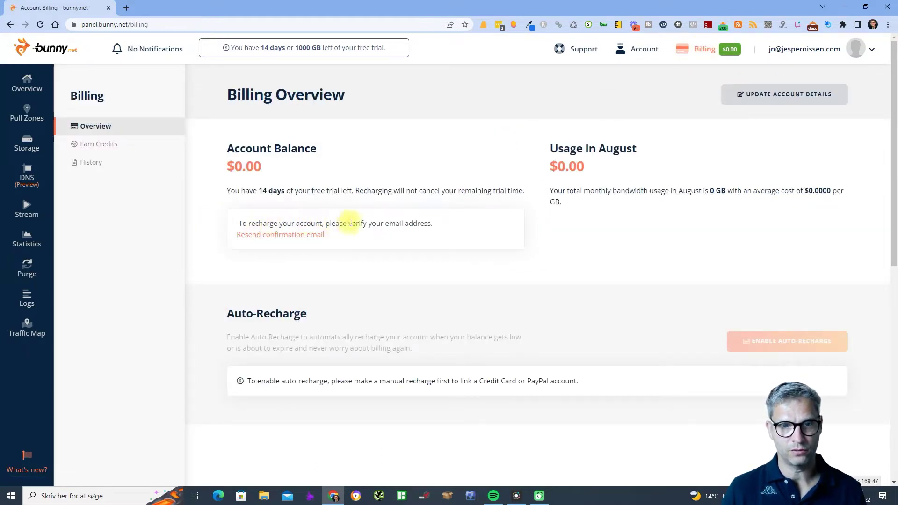
left_click(301, 236)
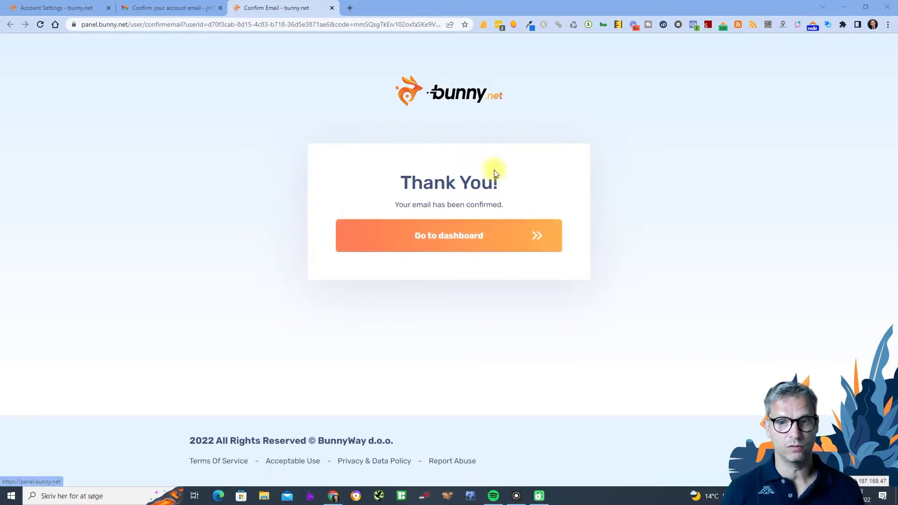
Return to the dashboard and open the Billing Overview with its $0.00 balance.
left_click(467, 226)
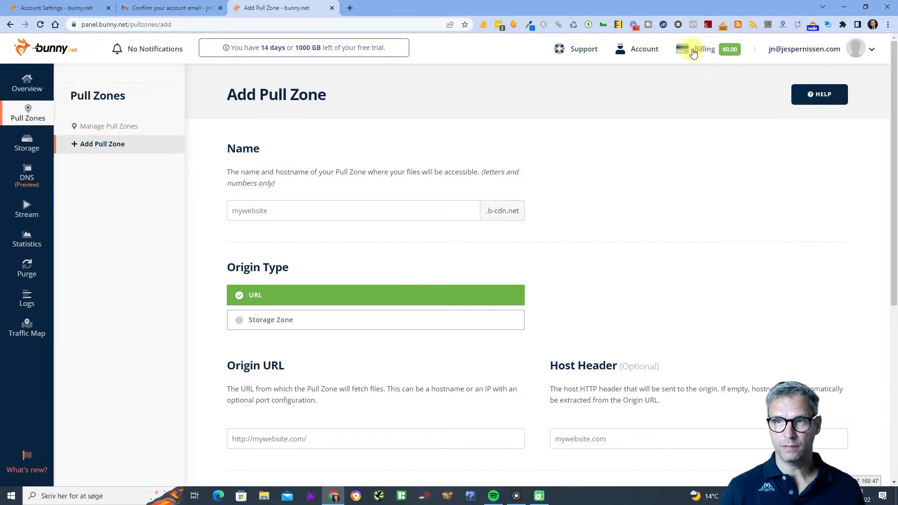
left_click(695, 50)
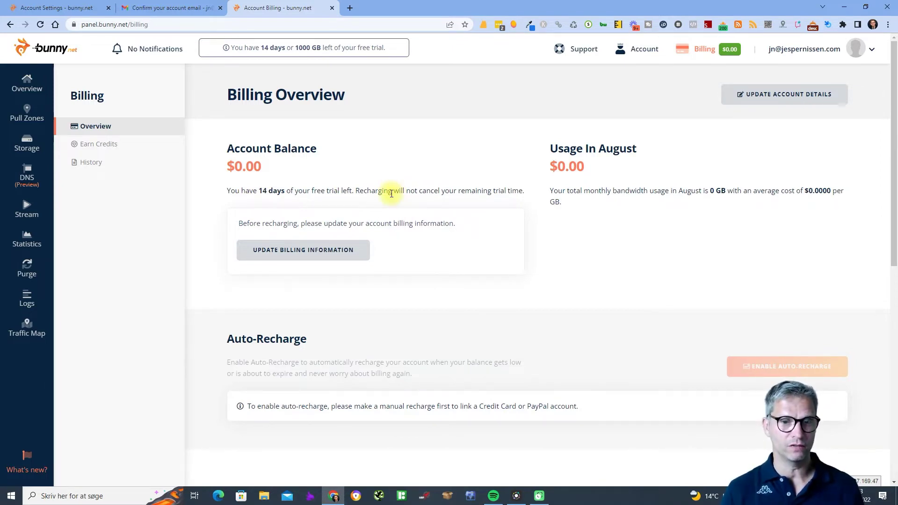
Open the billing information form and fill in the first and last name.
left_click(318, 254)
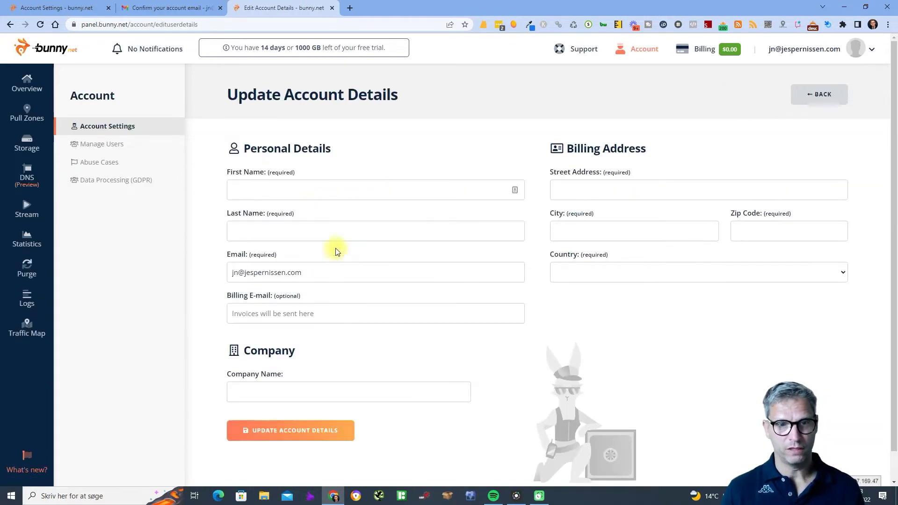
left_click(257, 184)
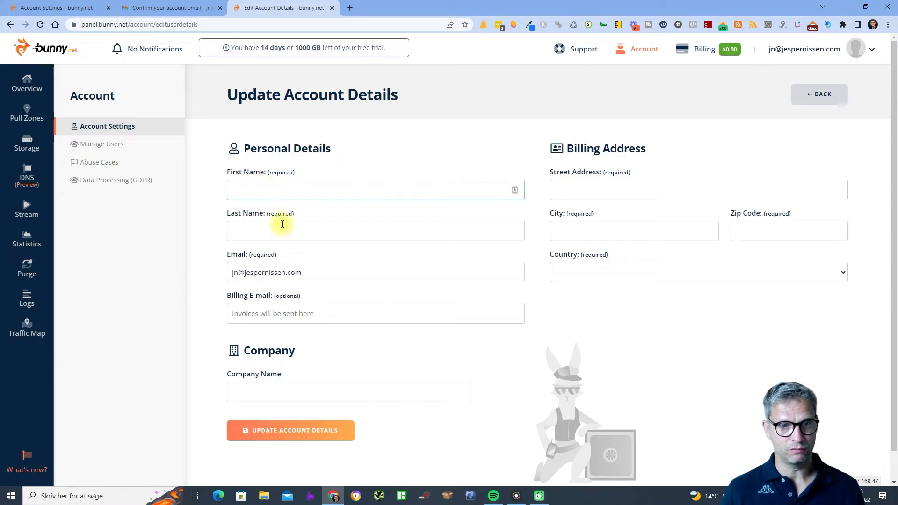
left_click(282, 228)
left_click(297, 271)
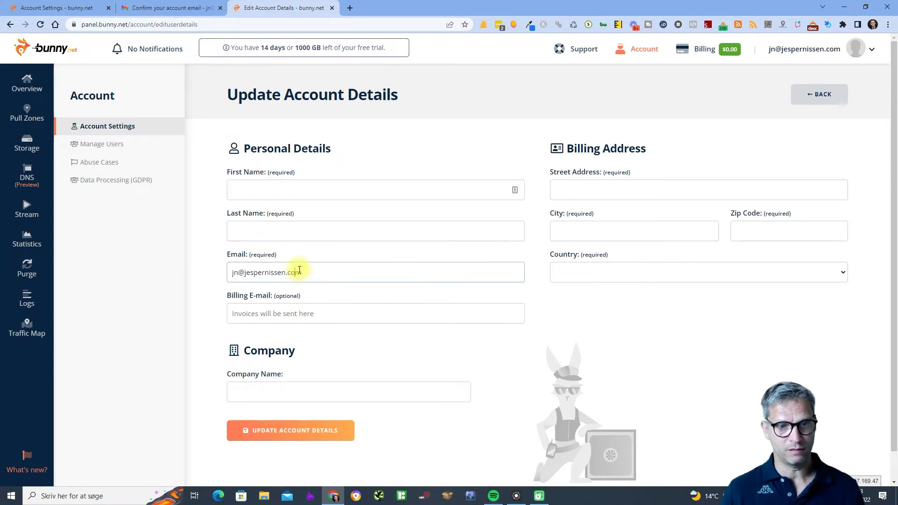
left_click(298, 313)
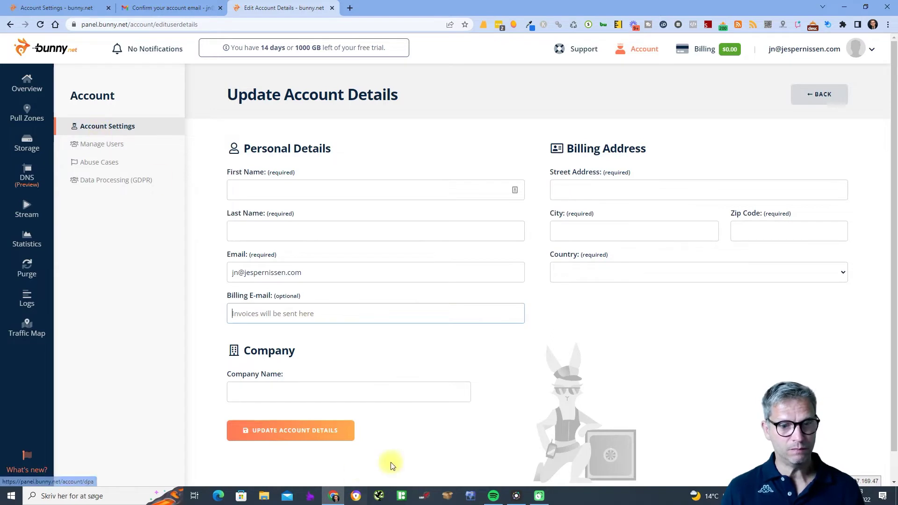
scroll(391, 463, "down", 1)
left_click(281, 160)
key("Tab")
key("Tab")
key("Tab")
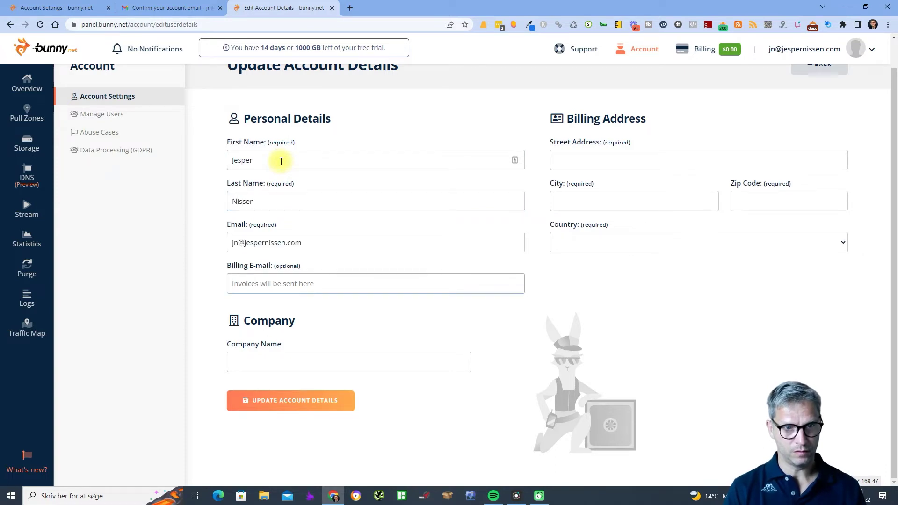
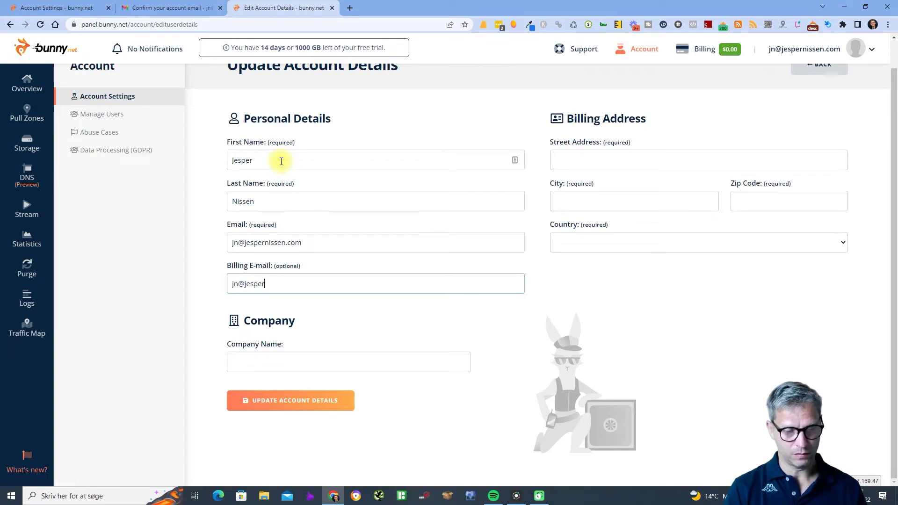
Enter the billing e-mail, street, city and zip code, with Denmark as the country.
key("Tab")
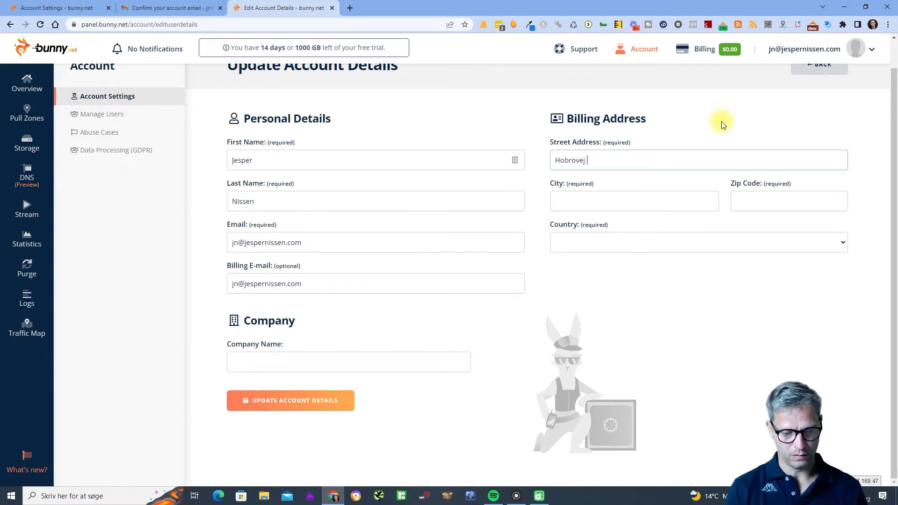
key("Tab")
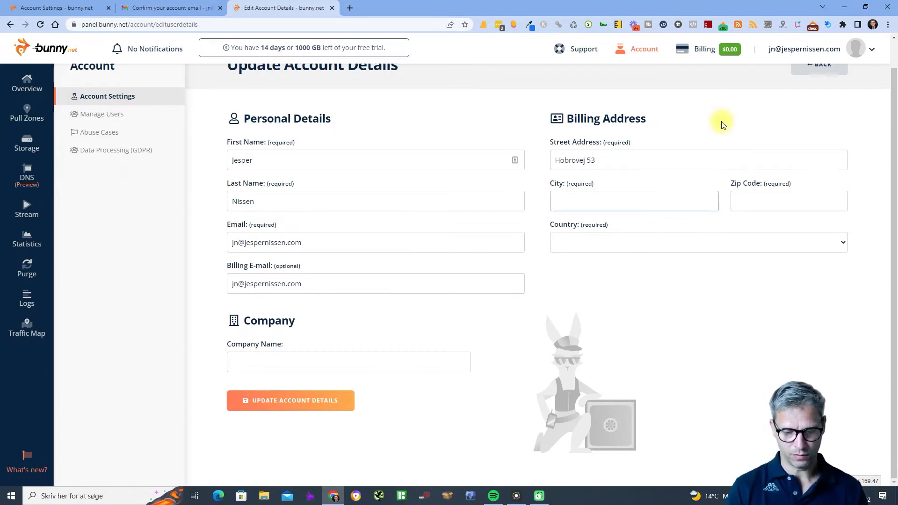
key("Tab")
type("9000")
key("Tab")
key("d")
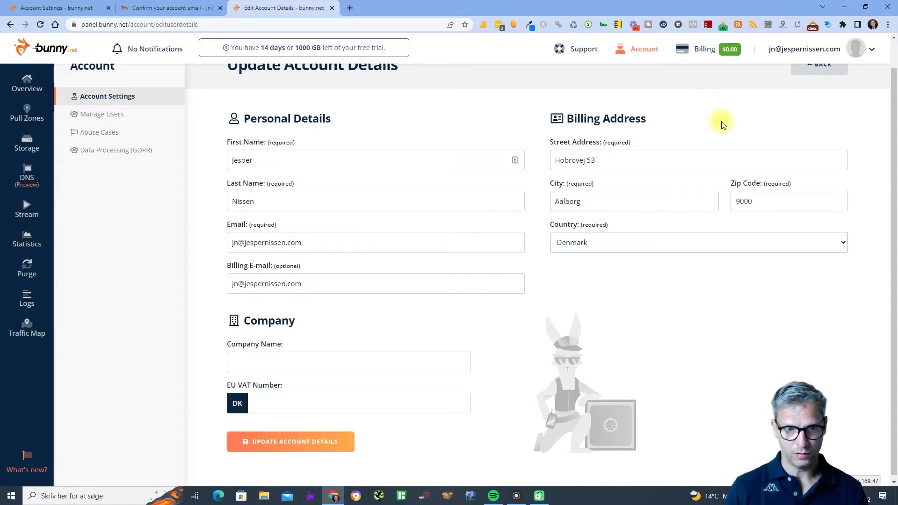
Add company name SEO Danmark and the EU VAT number, then save the account details.
left_click(356, 366)
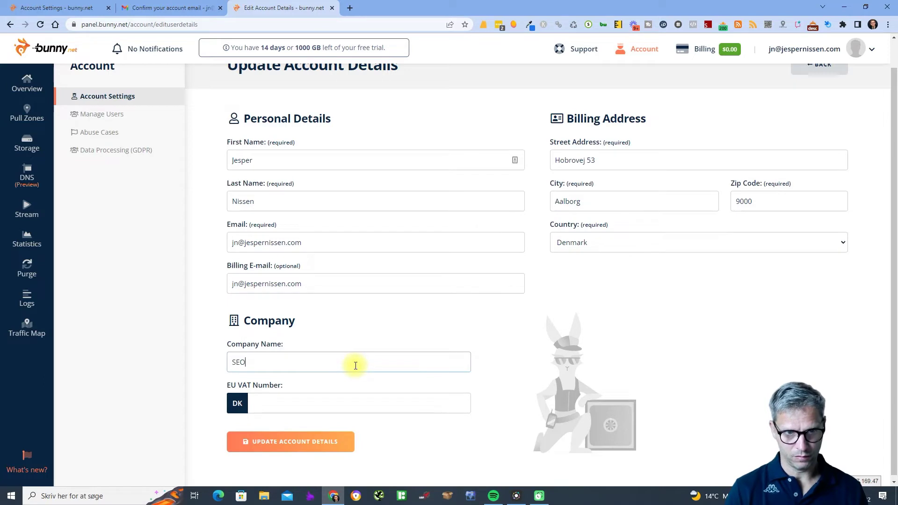
key("Tab")
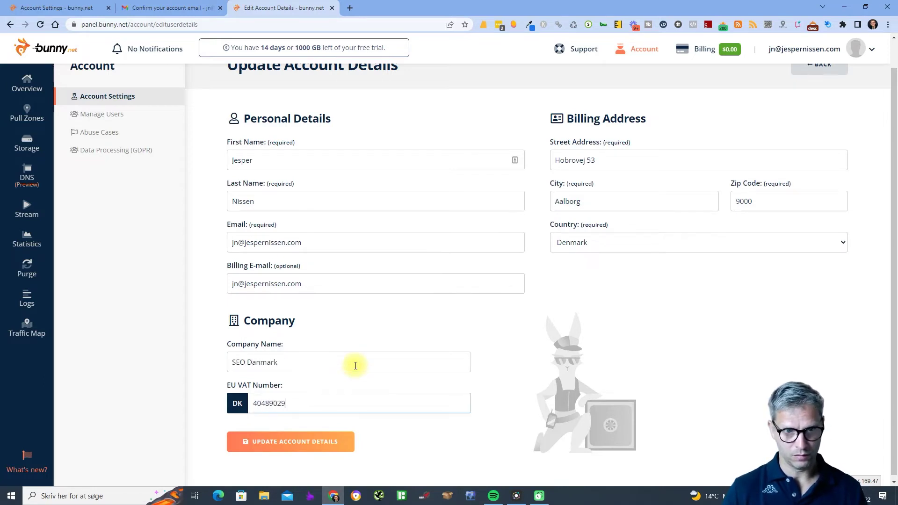
left_click(328, 439)
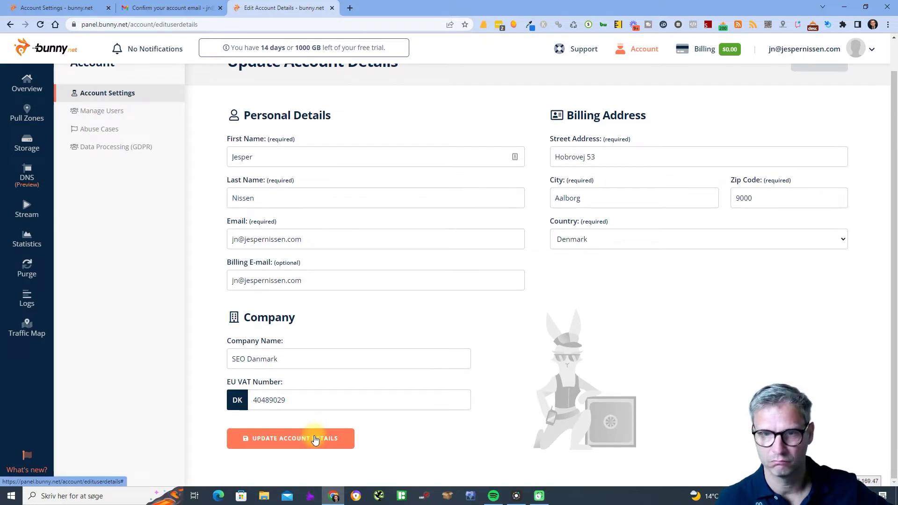
scroll(314, 441, "up", 1)
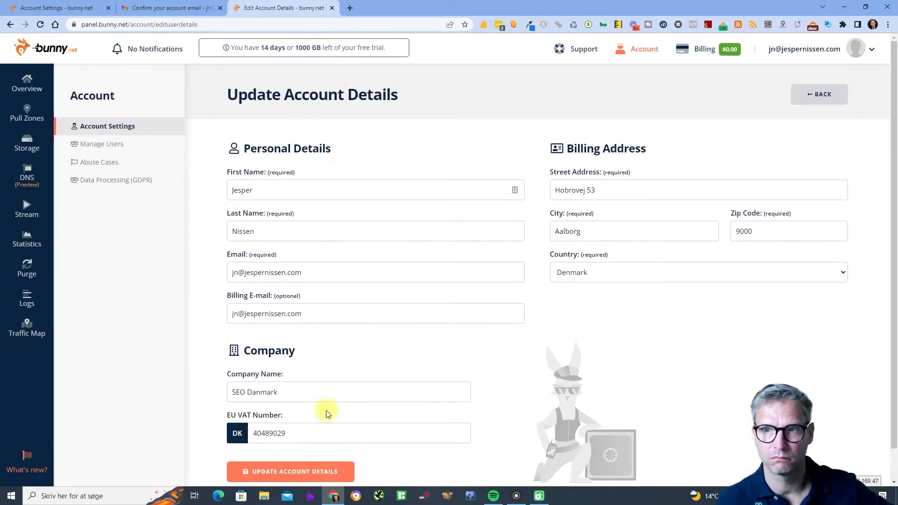
scroll(326, 413, "down", 1)
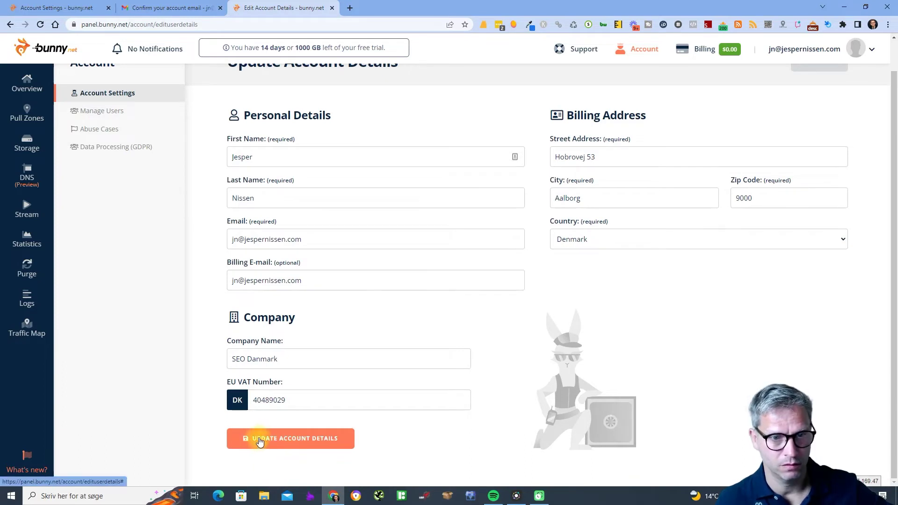
left_click(266, 436)
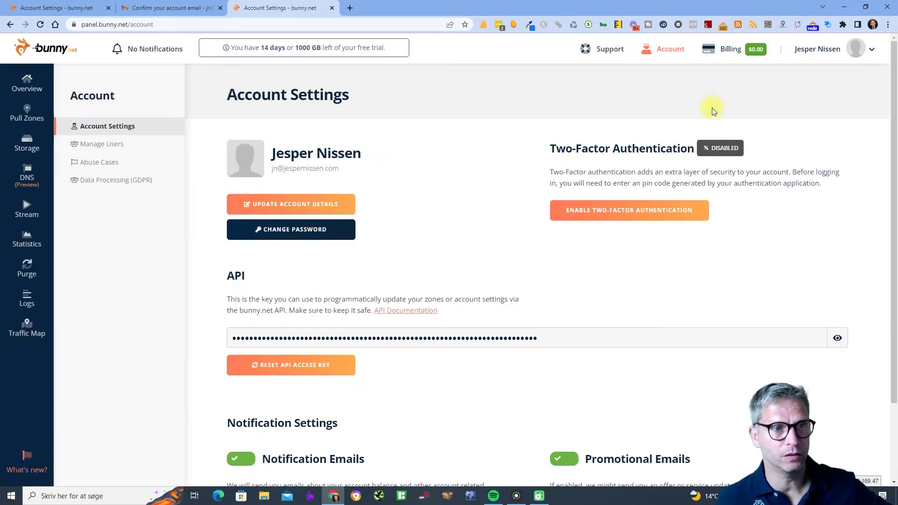
From the Billing Overview, start a manual recharge for a $25.00 total.
left_click(755, 51)
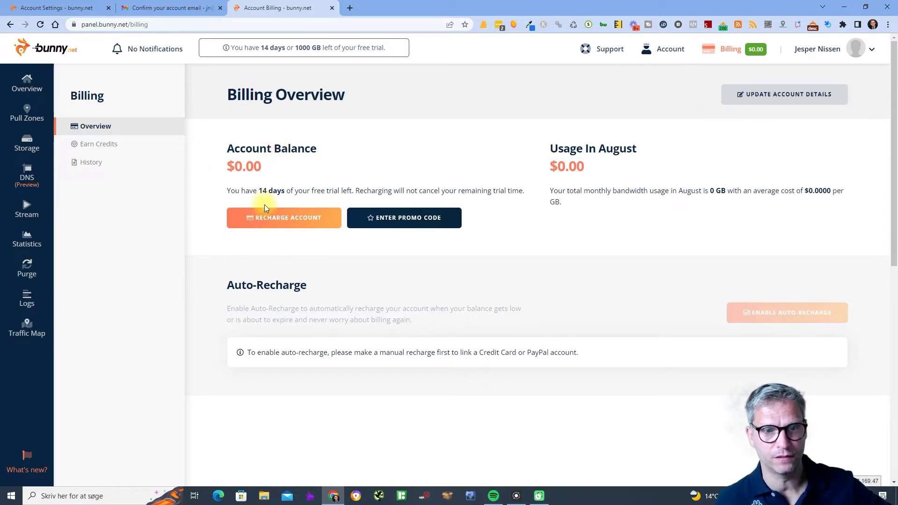
left_click(276, 220)
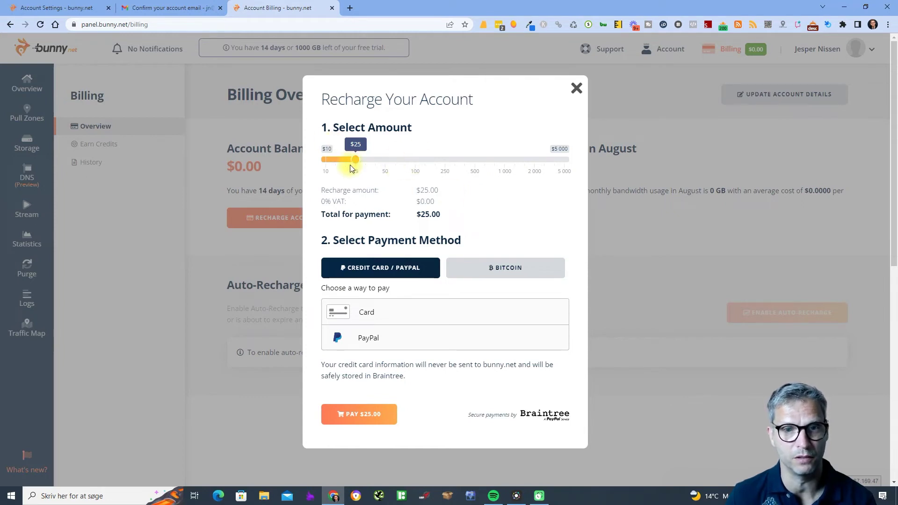
left_click_drag(351, 166, 329, 167)
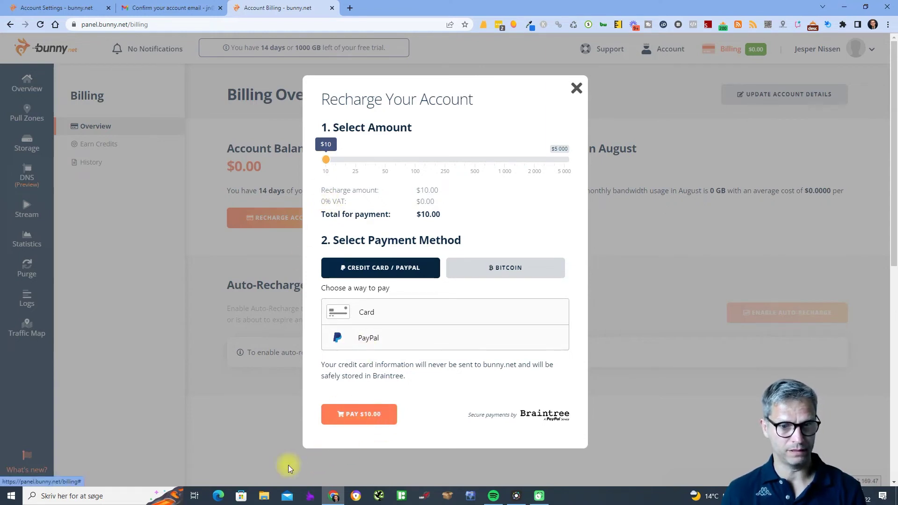
left_click(346, 313)
scroll(399, 307, "down", 3)
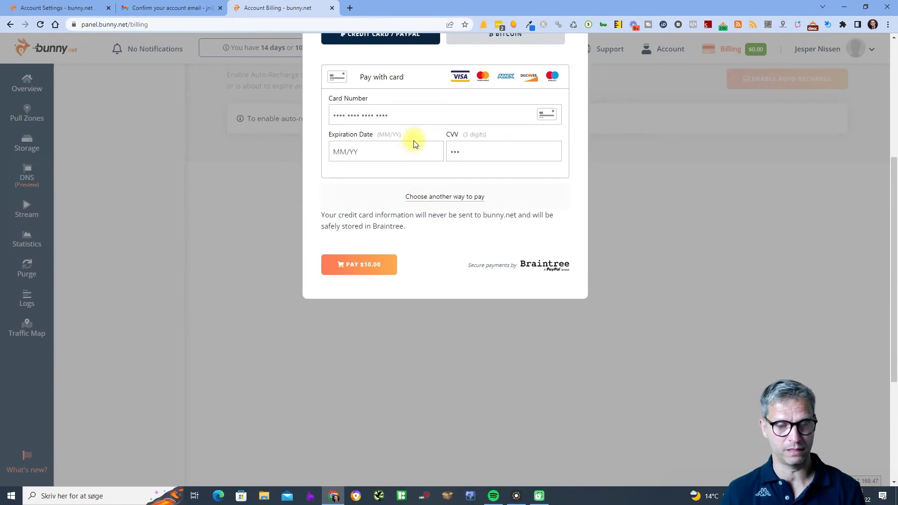
scroll(430, 304, "up", 3)
left_click(461, 338)
left_click(344, 278)
left_click(468, 340)
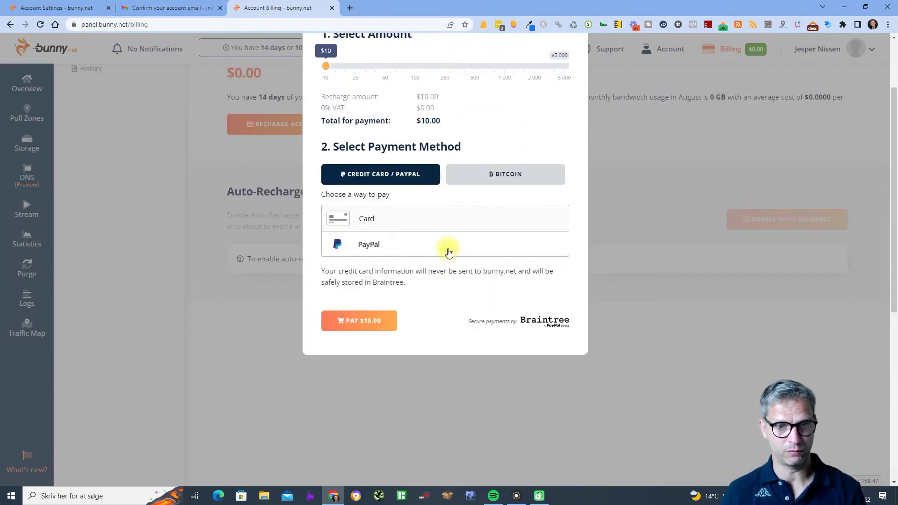
left_click(444, 253)
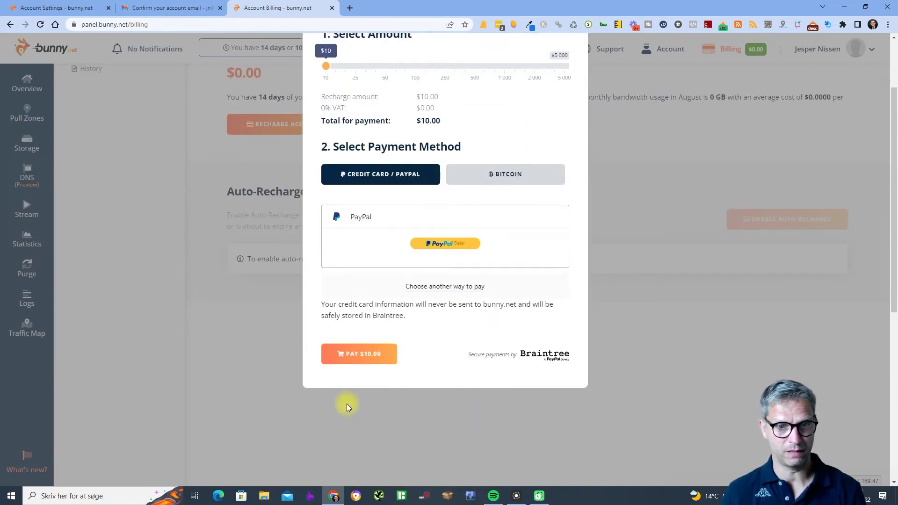
left_click(362, 359)
scroll(441, 296, "up", 2)
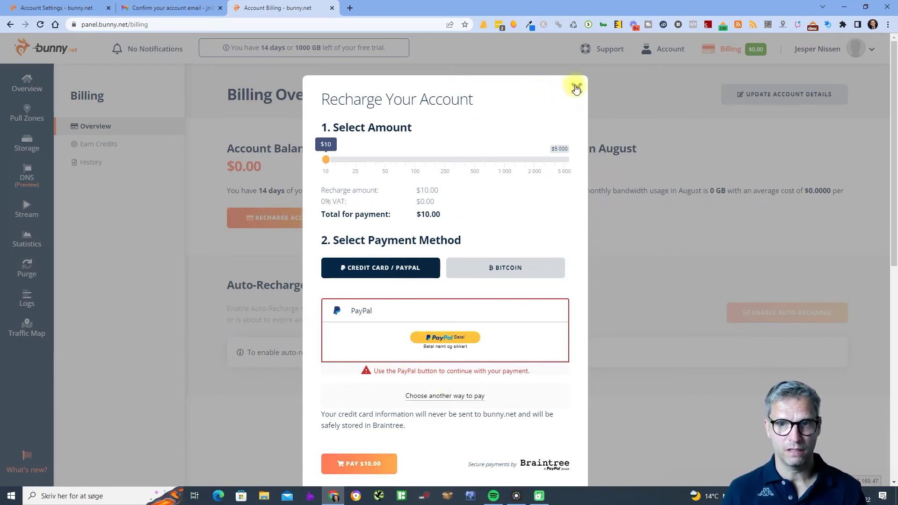
left_click(575, 88)
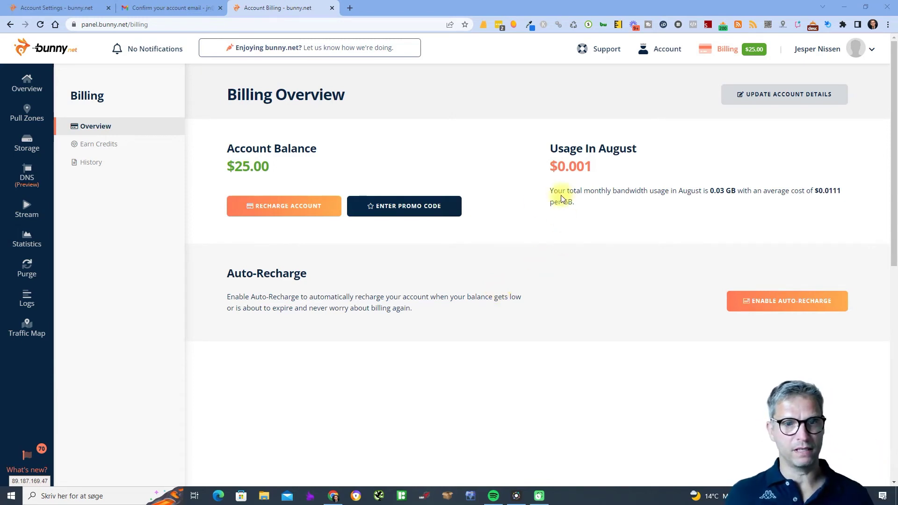
Review the $25.00 balance, $0.001 usage, bandwidth costs and the auto-recharge description.
left_click_drag(271, 170, 235, 169)
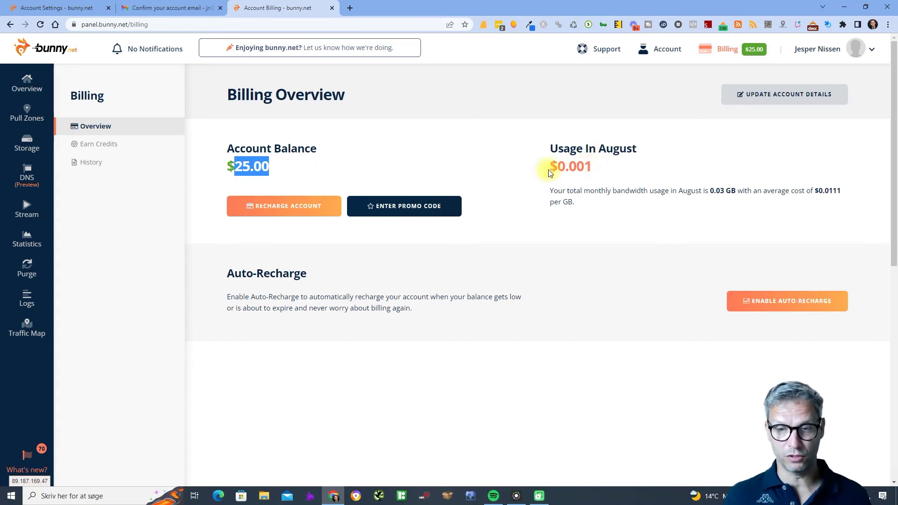
left_click_drag(570, 171, 585, 171)
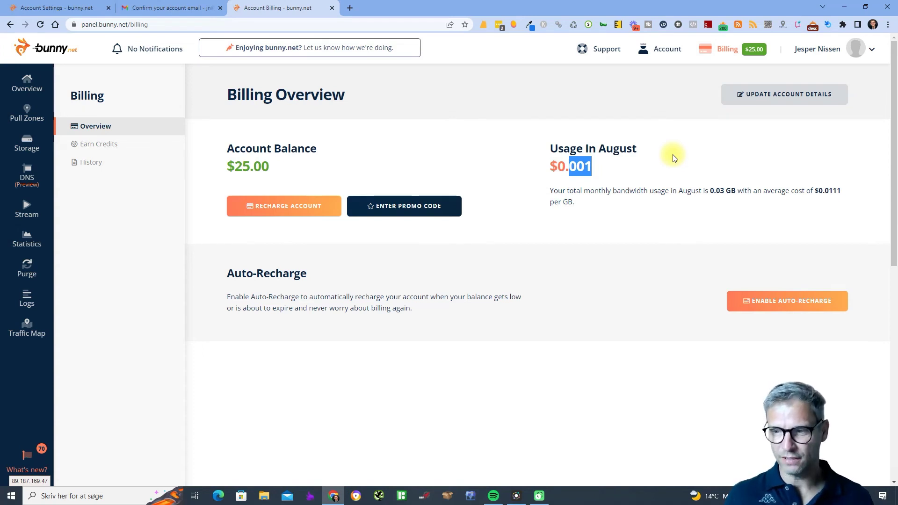
left_click_drag(824, 191, 709, 195)
left_click(679, 193)
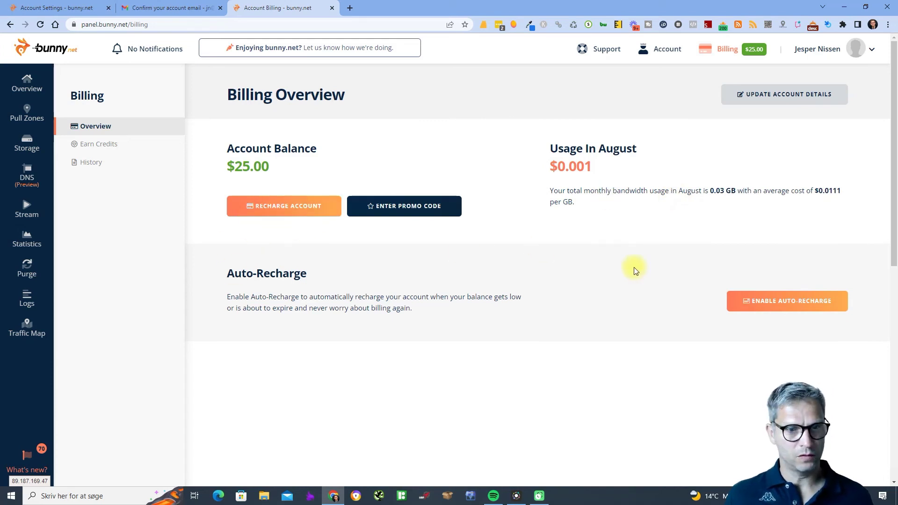
left_click_drag(222, 275, 392, 310)
left_click(392, 310)
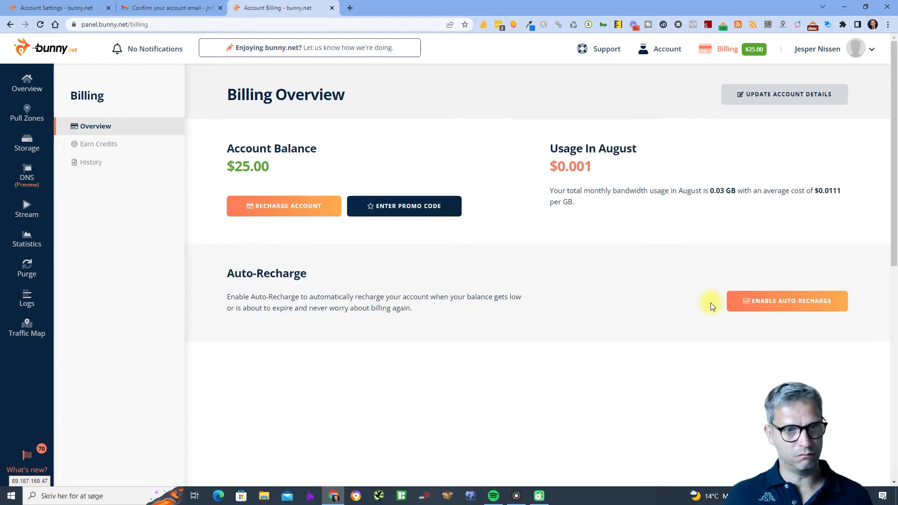
Enable auto-recharge of $10.00 at a $2.00 threshold on the MasterCard.
left_click(816, 304)
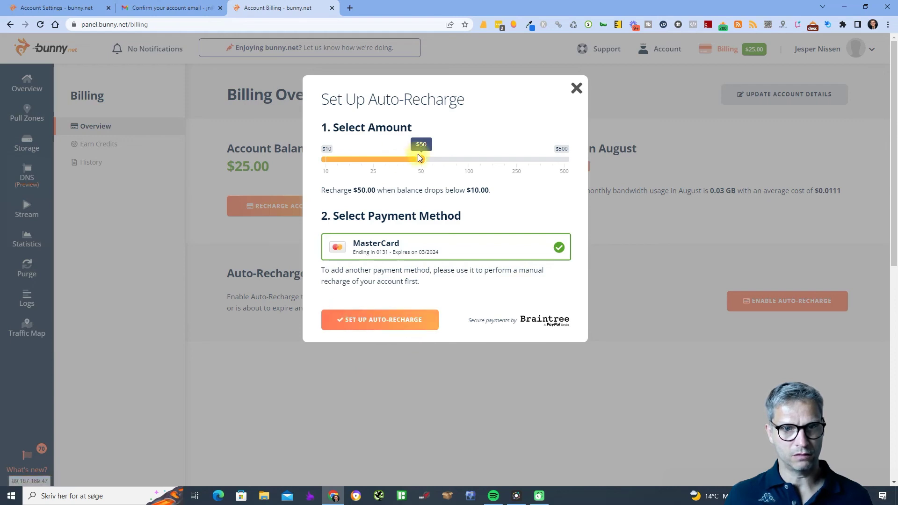
left_click_drag(345, 160, 323, 251)
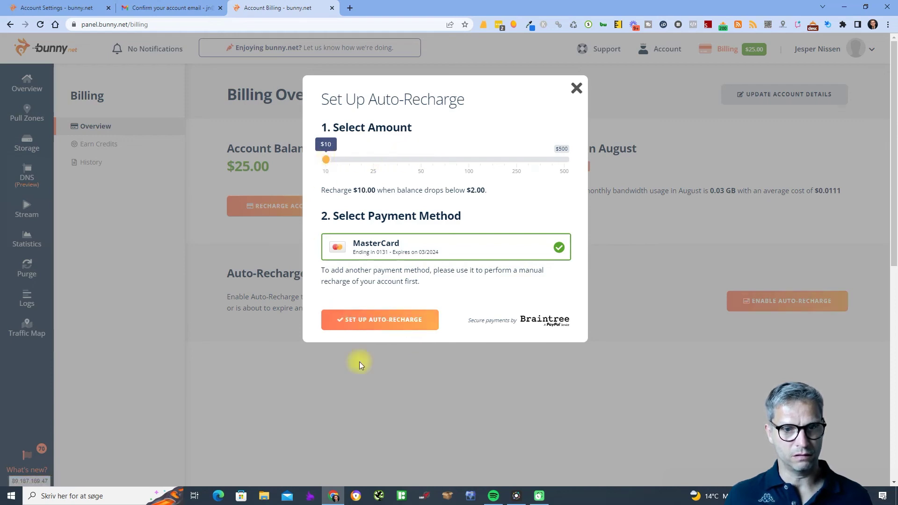
left_click(393, 322)
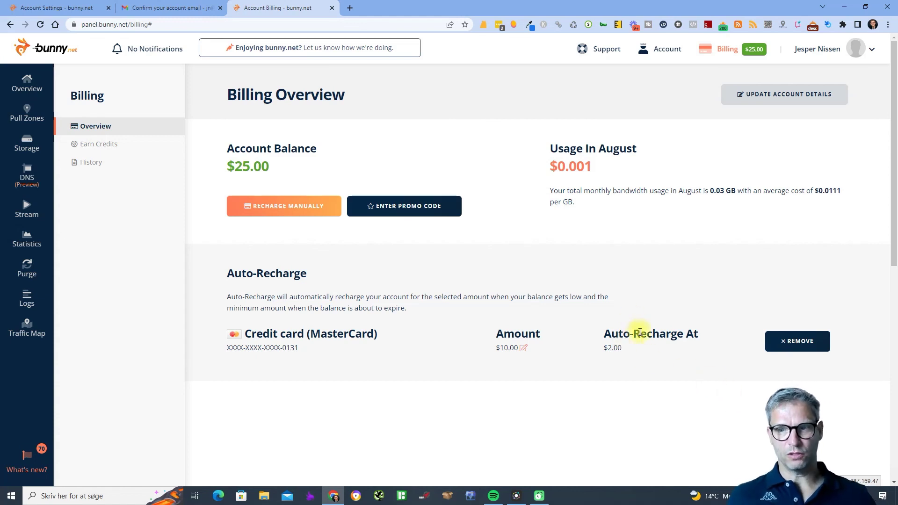
left_click_drag(633, 336, 634, 354)
left_click(622, 357)
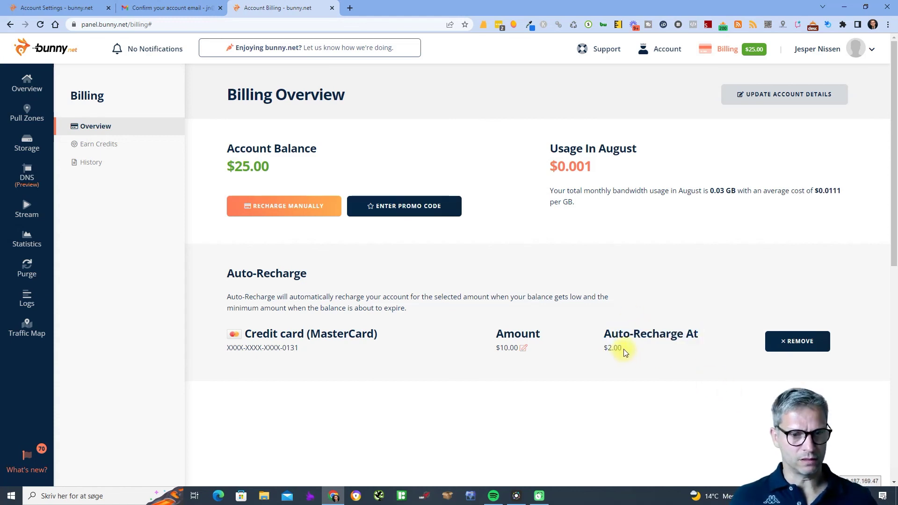